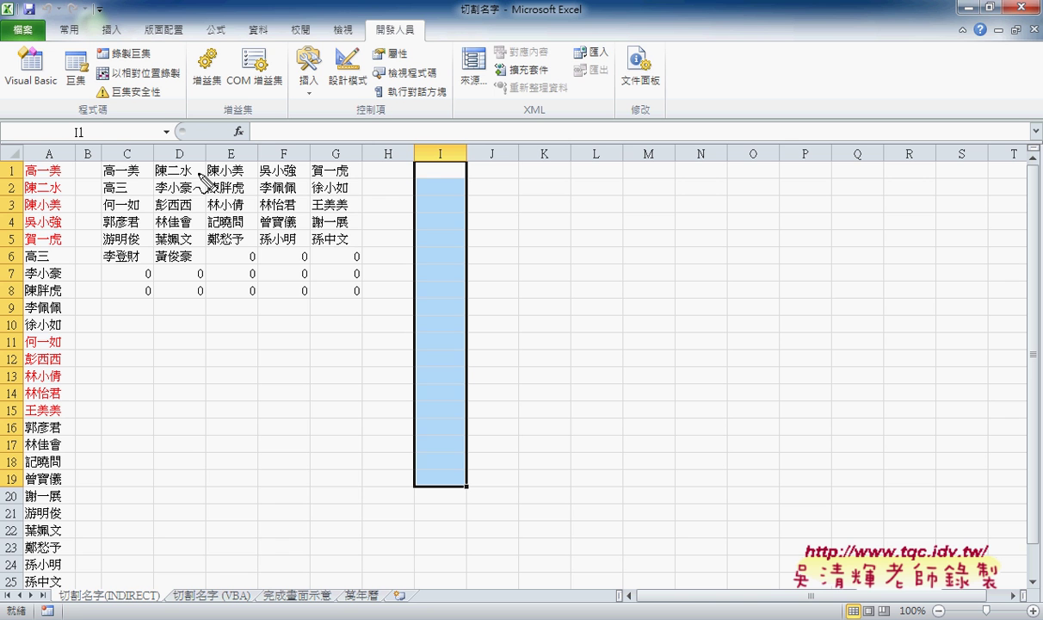
Open C1's INDIRECT arguments and delete everything after "A" in the reference text.
{"action": "left_click_drag", "start_coordinate": [138, 163], "coordinate": [133, 179]}
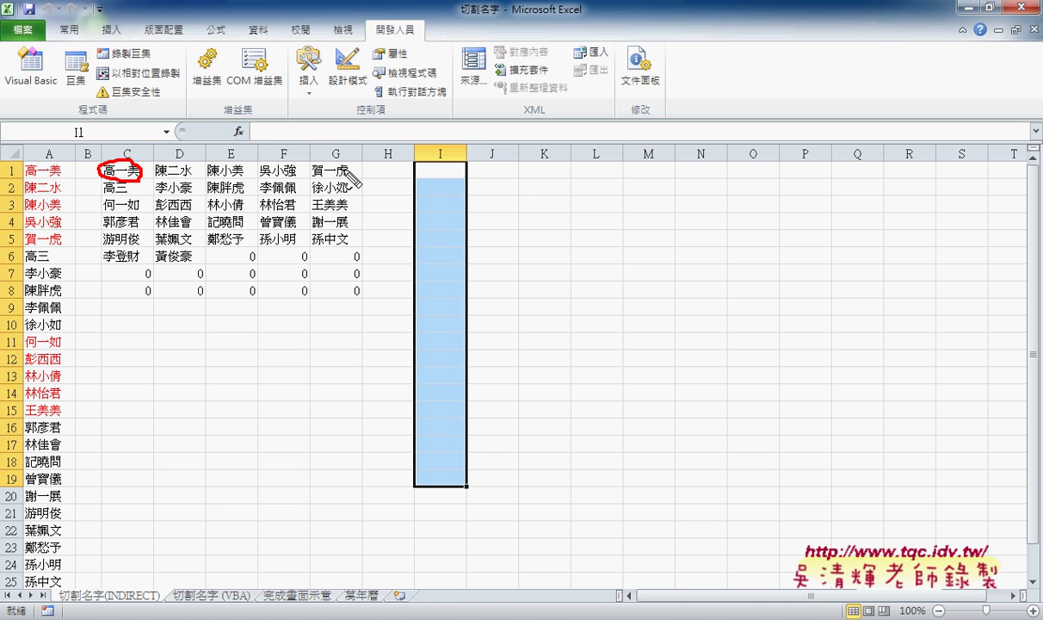
{"action": "key", "text": "Escape"}
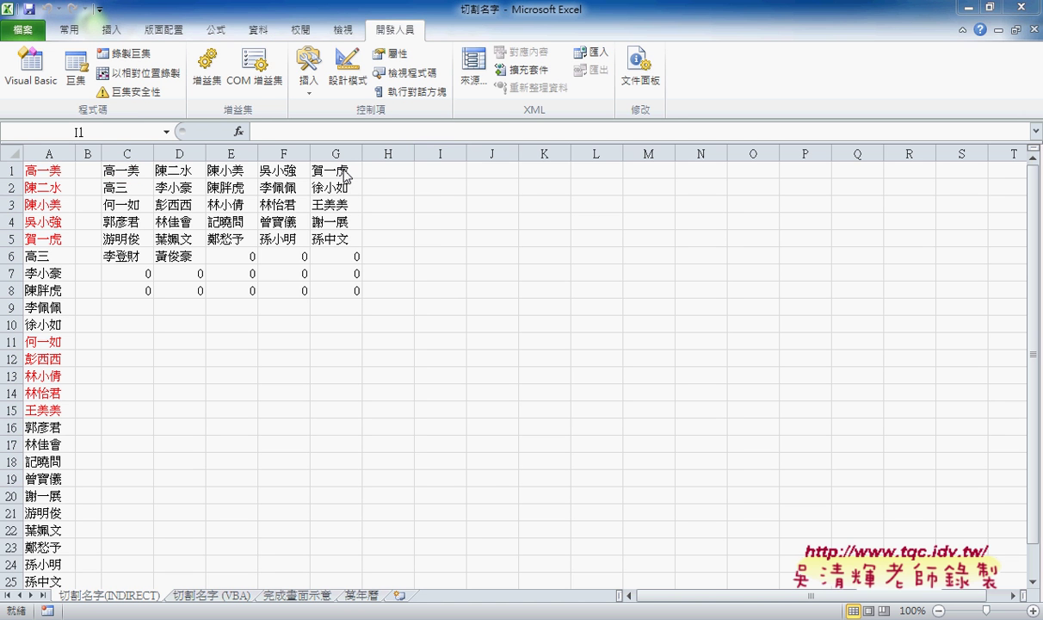
{"action": "left_click", "coordinate": [125, 170]}
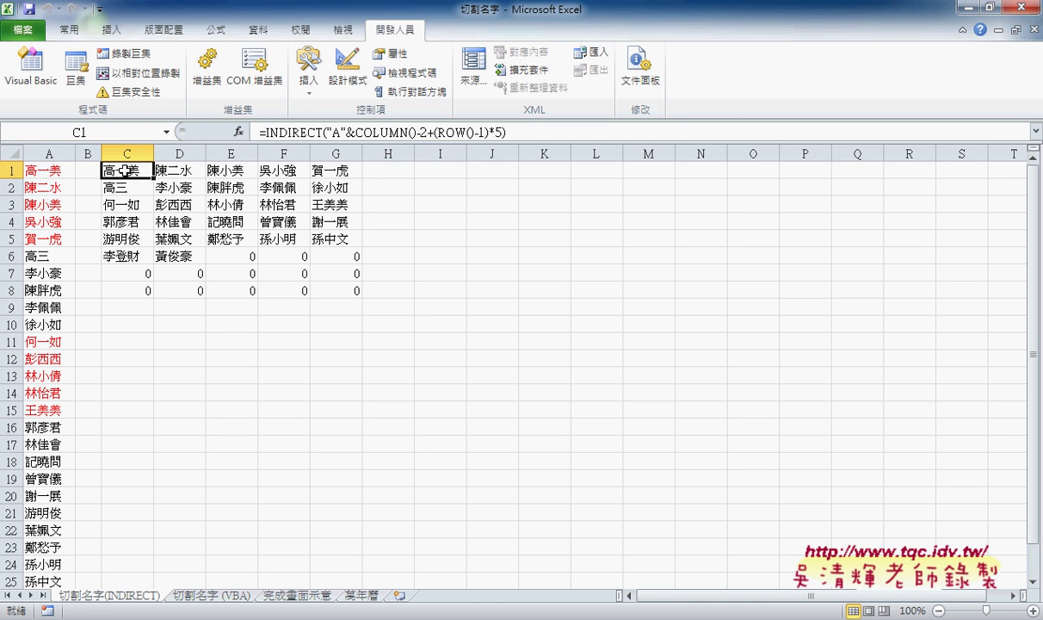
{"action": "left_click", "coordinate": [287, 129]}
{"action": "left_click", "coordinate": [238, 131]}
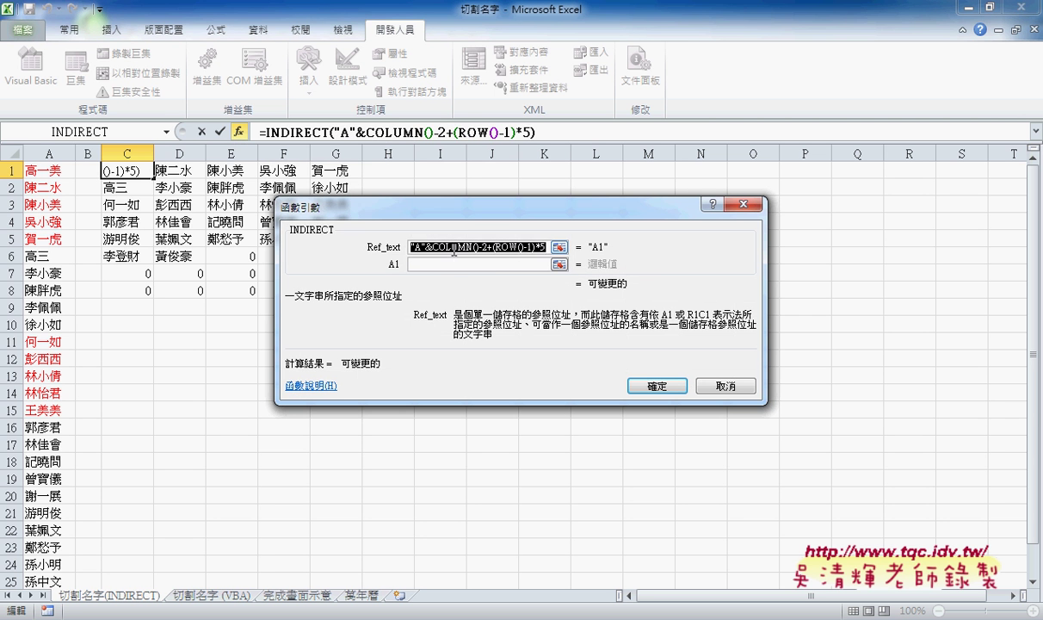
{"action": "left_click", "coordinate": [428, 247]}
{"action": "left_click_drag", "start_coordinate": [422, 247], "coordinate": [547, 247]}
{"action": "key", "text": "Delete"}
Rewrite the reference text as "A"&COLUMN()-2 and confirm the formula.
{"action": "key", "text": "Left"}
{"action": "type", "text": "1"}
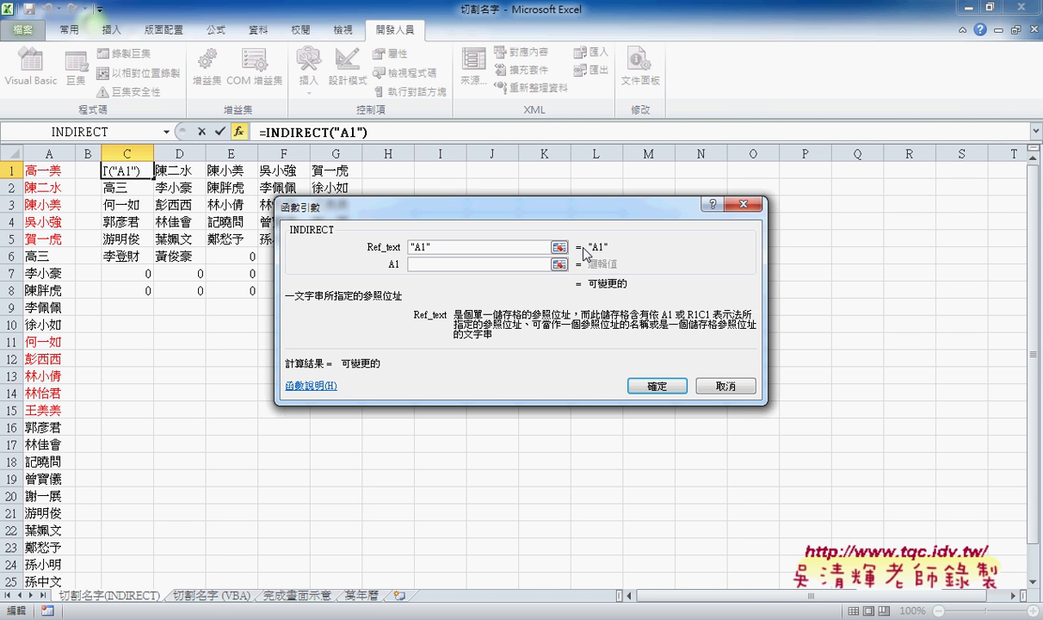
{"action": "key", "text": "BackSpace"}
{"action": "type", "text": "&"}
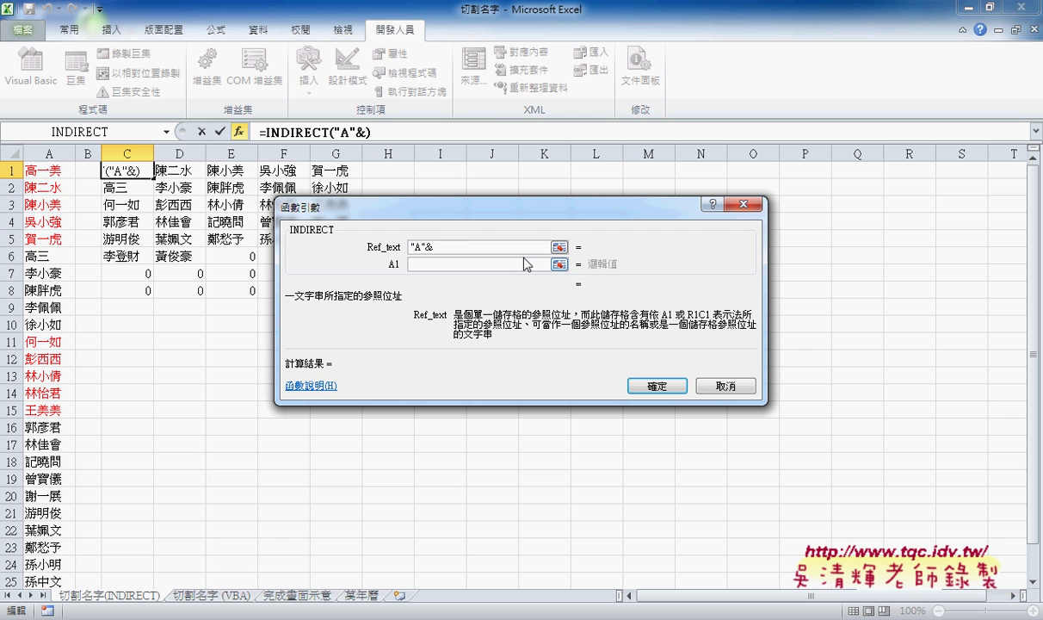
{"action": "type", "text": "T"}
{"action": "type", "text": "olumn"}
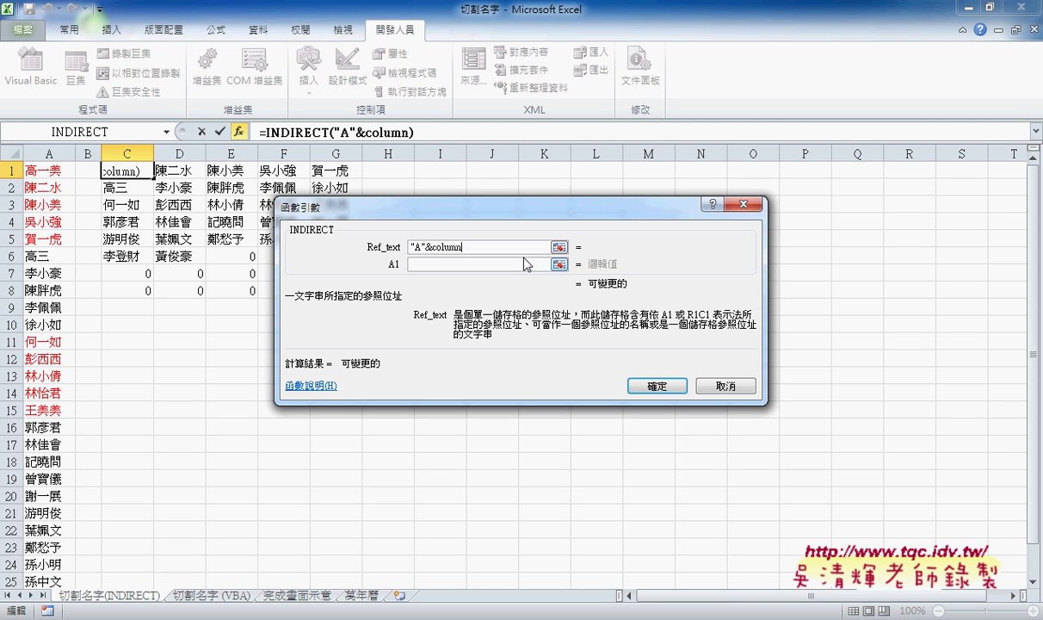
{"action": "type", "text": "()"}
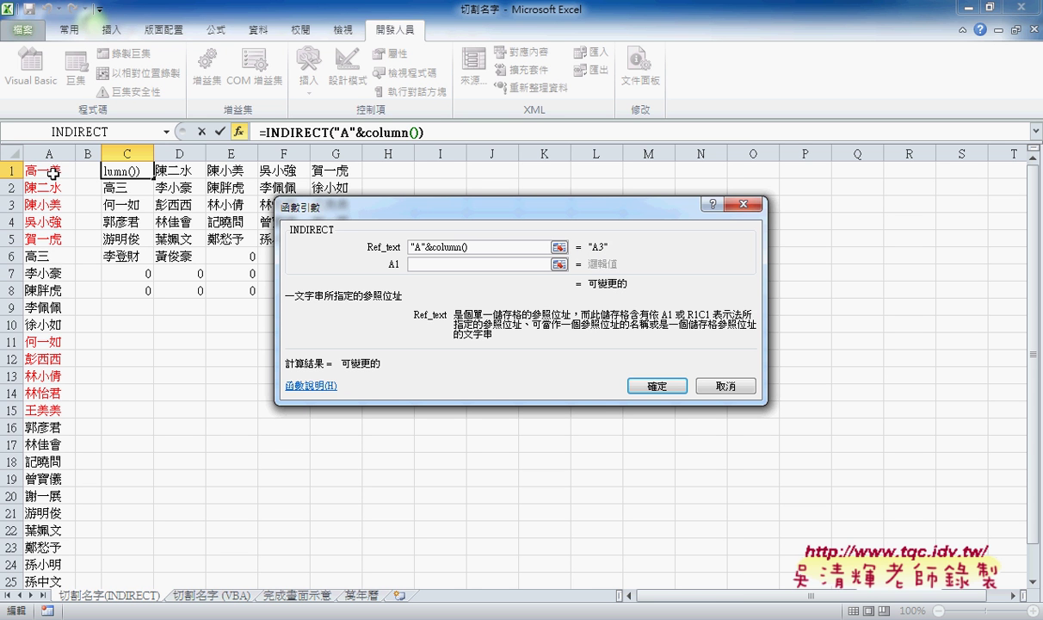
{"action": "type", "text": "-"}
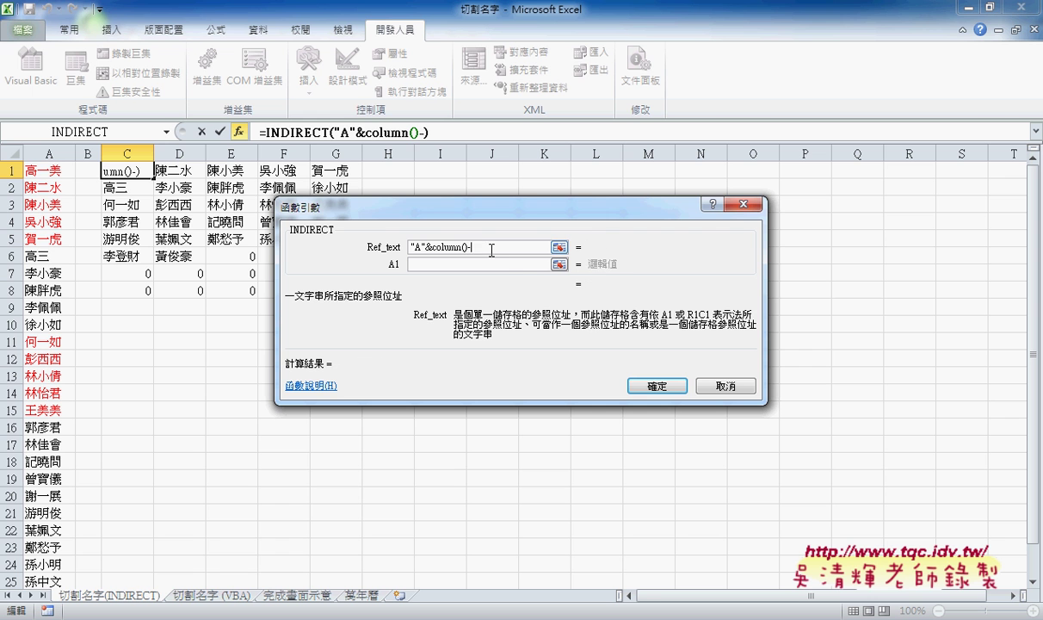
{"action": "type", "text": "2"}
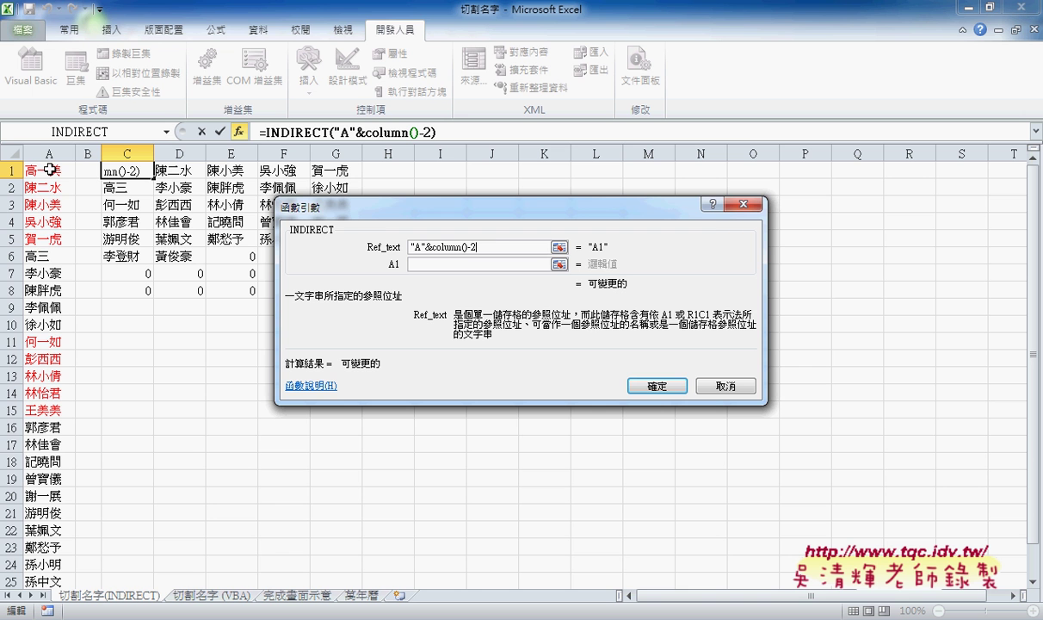
{"action": "left_click", "coordinate": [659, 388]}
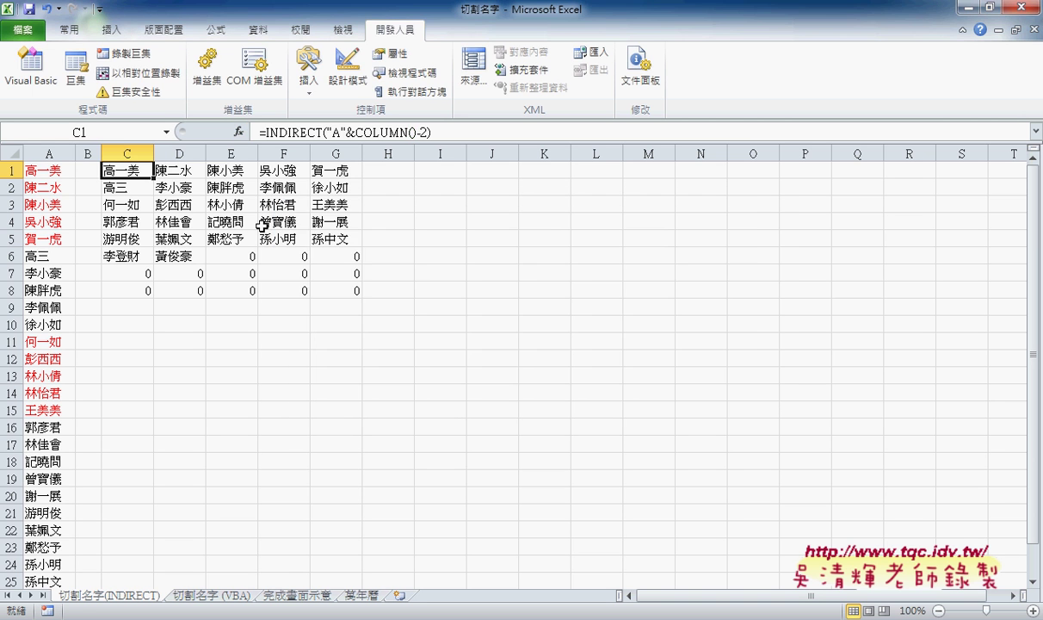
Clear the old results from C2:H8 and the formulas from D1:G1.
{"action": "left_click_drag", "start_coordinate": [135, 184], "coordinate": [376, 295]}
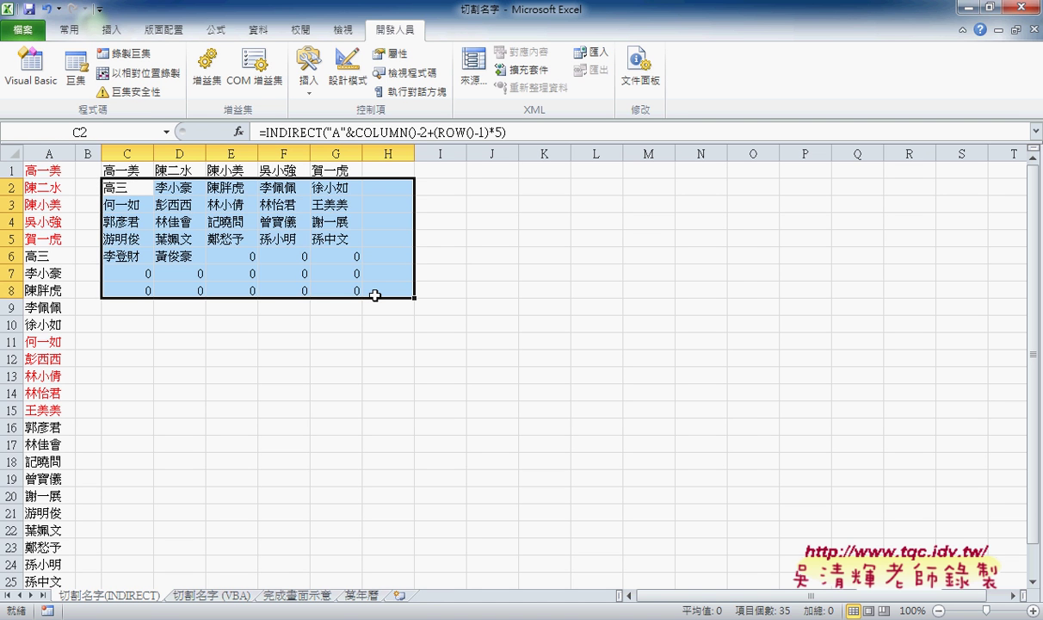
{"action": "key", "text": "Delete"}
{"action": "left_click_drag", "start_coordinate": [169, 164], "coordinate": [332, 169]}
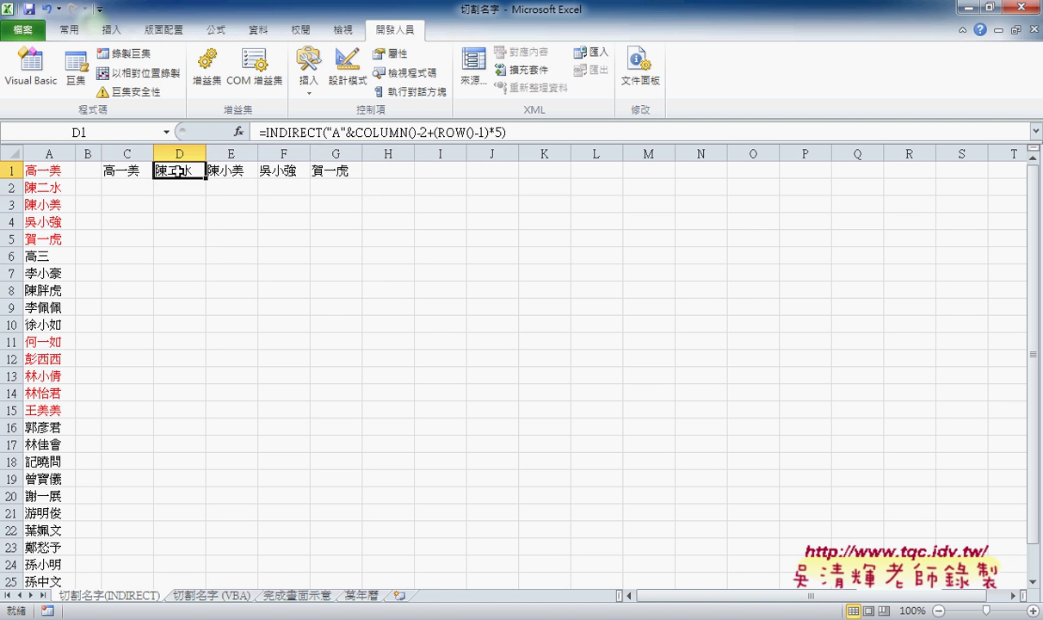
{"action": "key", "text": "Delete"}
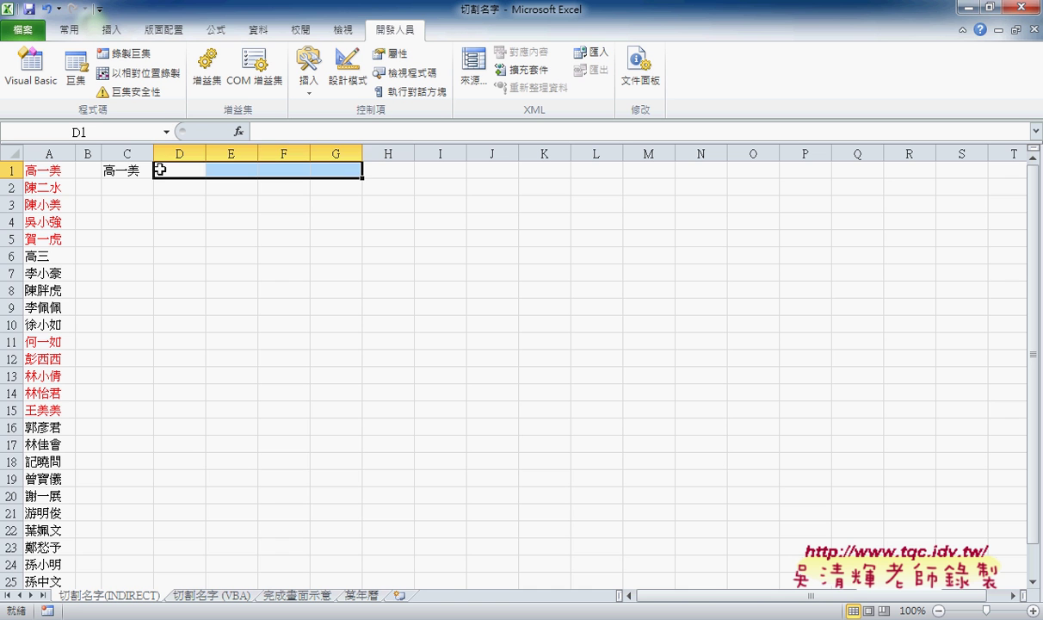
Fill C1's formula across to G1 and down through row 5.
{"action": "left_click", "coordinate": [150, 165]}
{"action": "left_click_drag", "start_coordinate": [154, 177], "coordinate": [360, 176]}
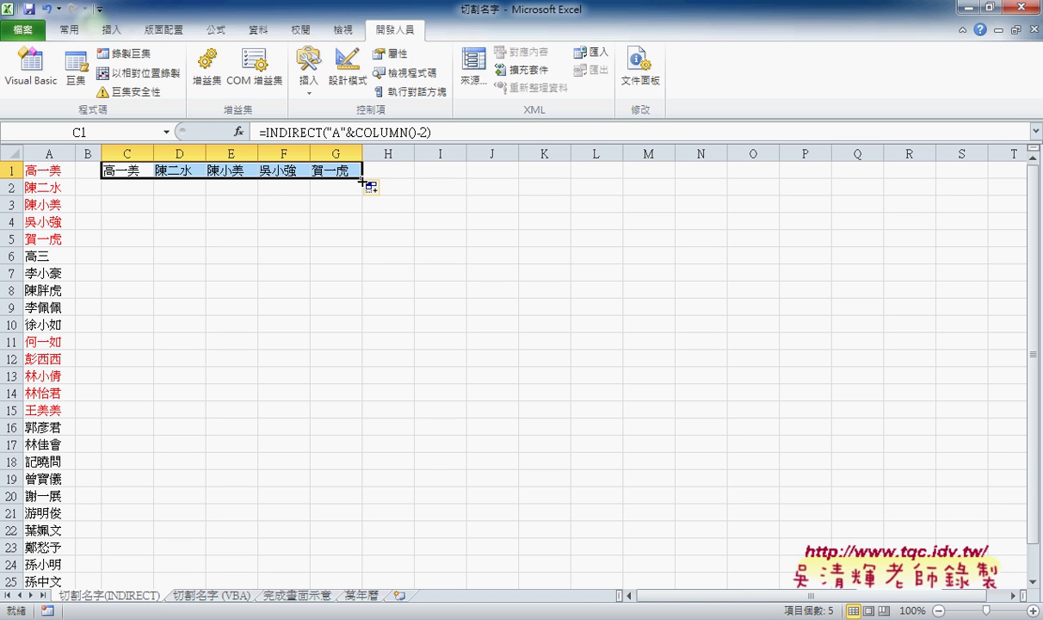
{"action": "mouse_move", "coordinate": [362, 180]}
{"action": "left_mouse_down"}
{"action": "mouse_move", "coordinate": [367, 271]}
{"action": "mouse_move", "coordinate": [368, 252]}
{"action": "left_mouse_up"}
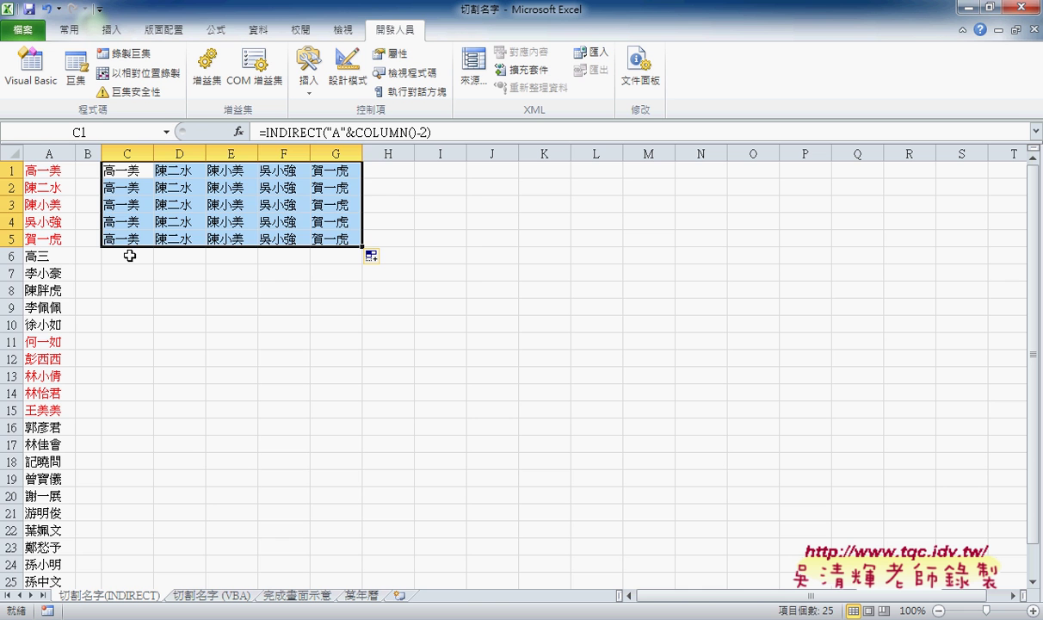
{"action": "left_click", "coordinate": [133, 165]}
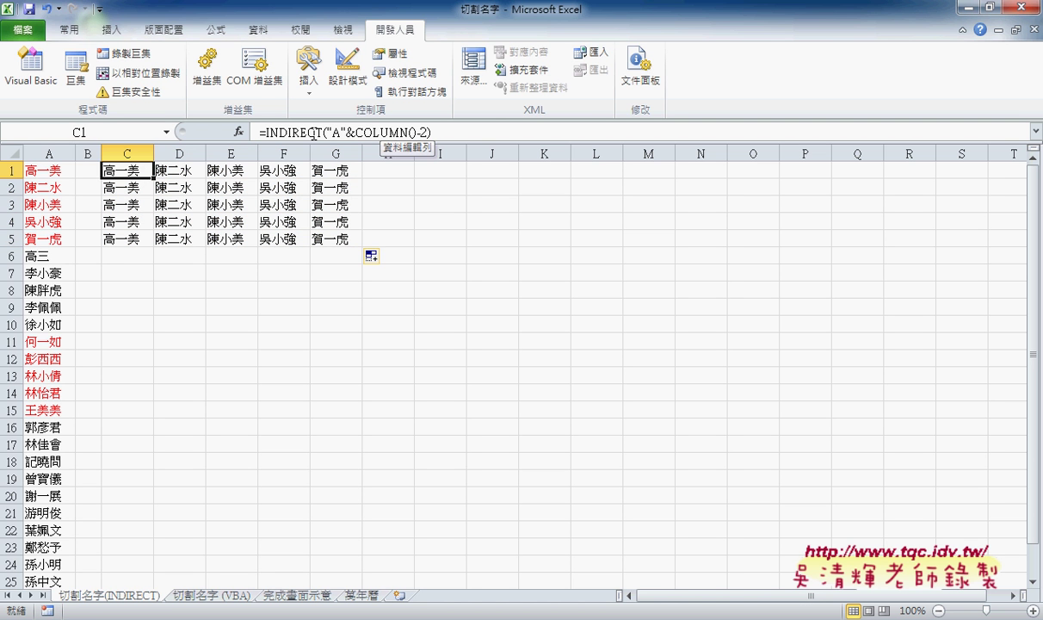
Append +(row()-1)*5 to C1's INDIRECT reference text in Function Arguments.
{"action": "left_click", "coordinate": [275, 131]}
{"action": "left_click", "coordinate": [238, 132]}
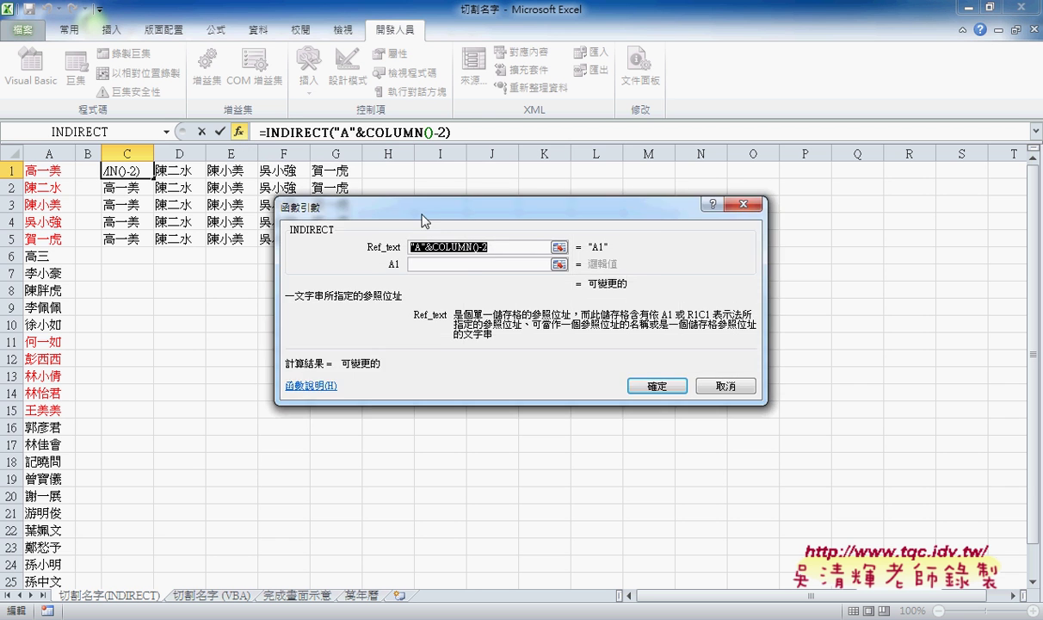
{"action": "left_click_drag", "start_coordinate": [403, 210], "coordinate": [501, 203]}
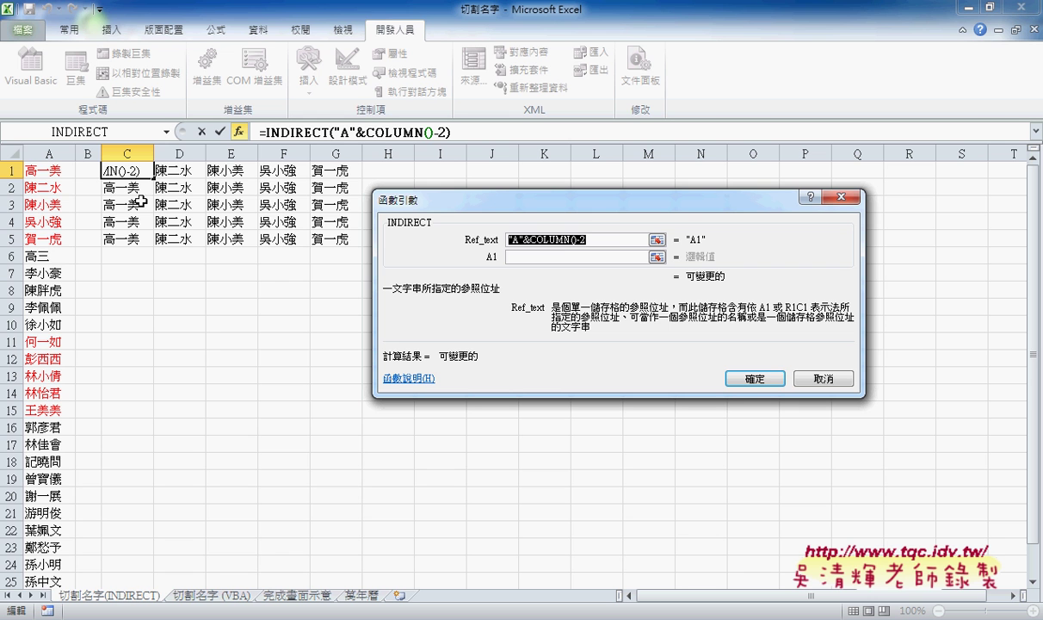
{"action": "left_click", "coordinate": [620, 244]}
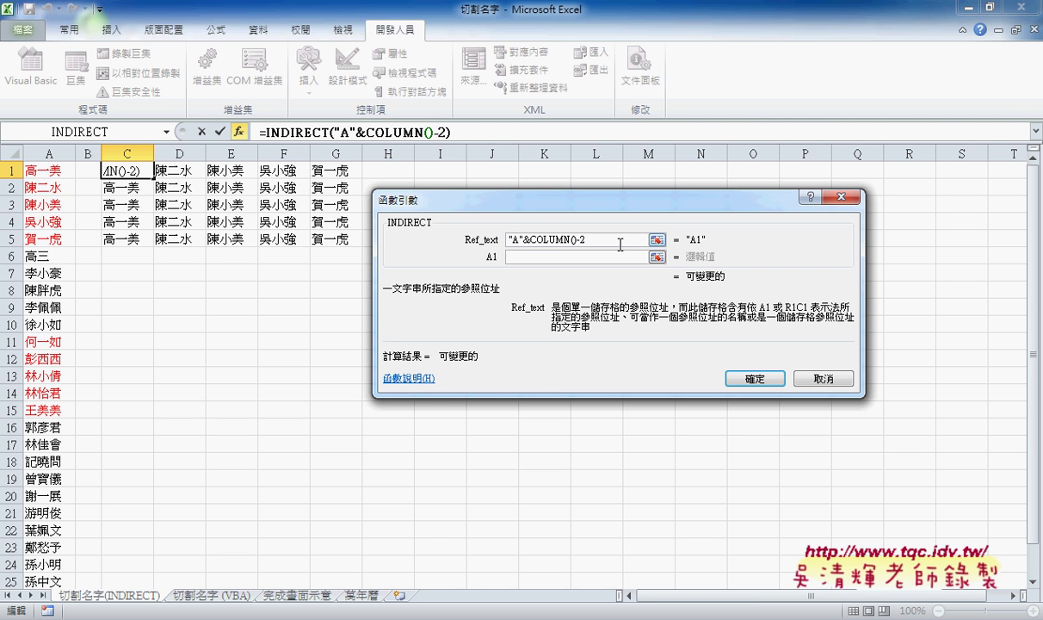
{"action": "type", "text": "+"}
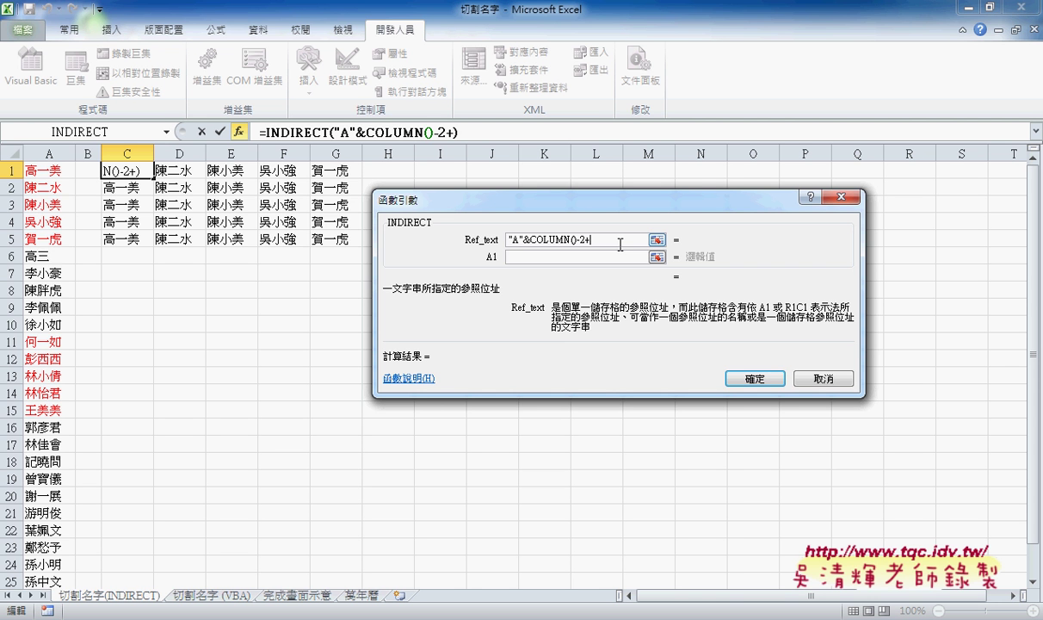
{"action": "type", "text": "r"}
{"action": "type", "text": "ow"}
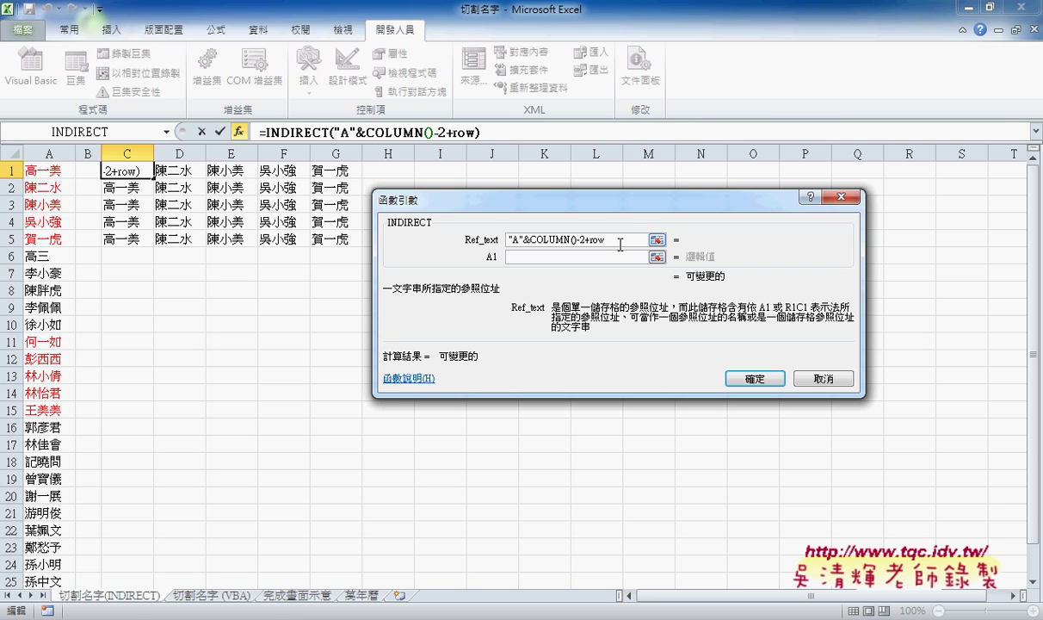
{"action": "type", "text": "()"}
{"action": "type", "text": "-"}
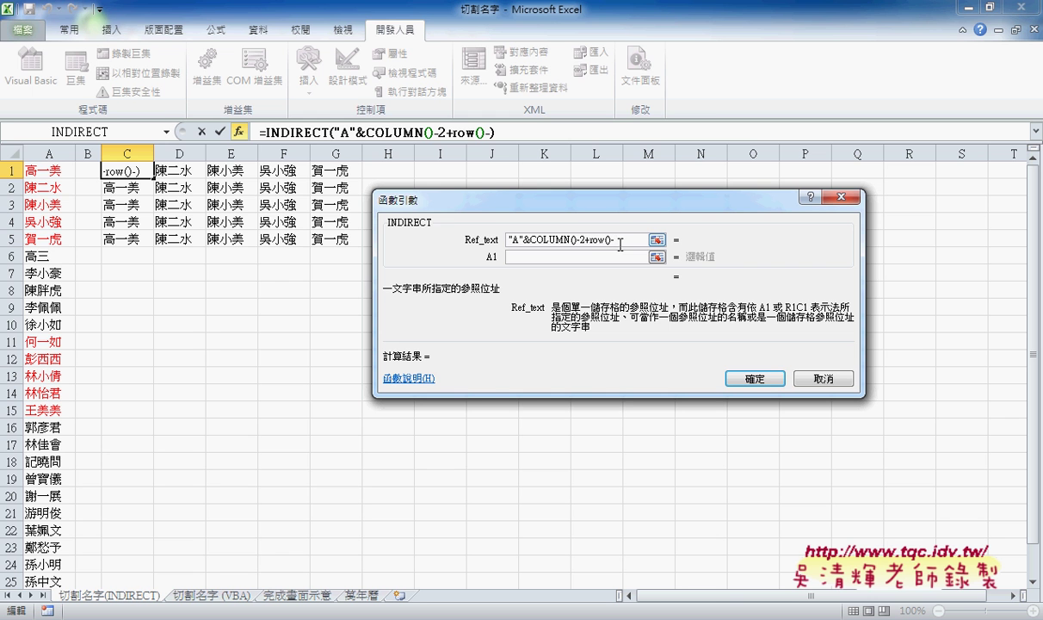
{"action": "type", "text": "1"}
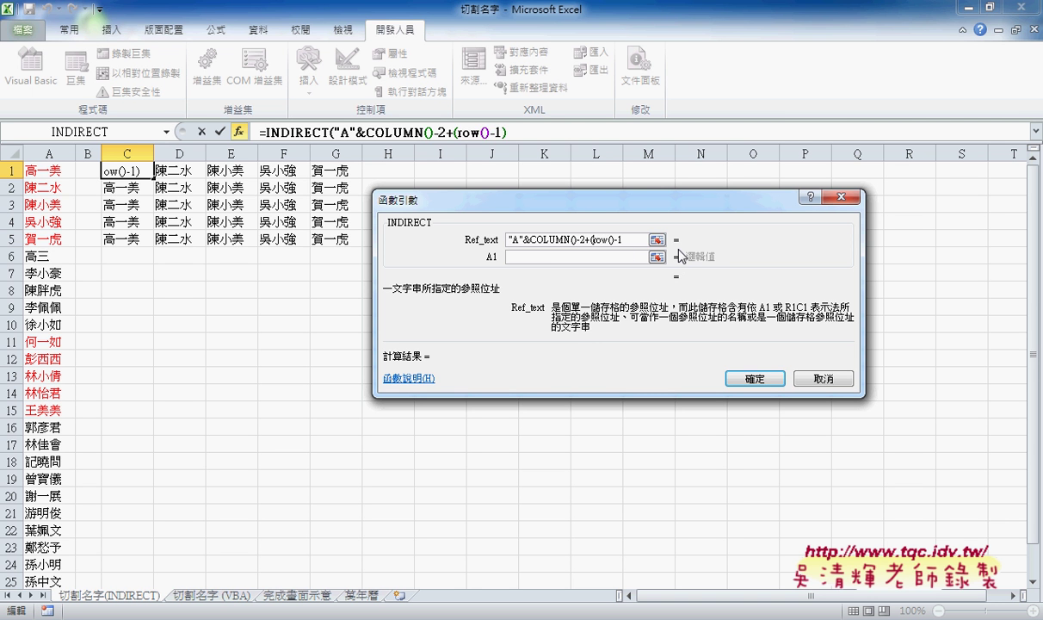
{"action": "left_click", "coordinate": [594, 240]}
{"action": "type", "text": "("}
{"action": "type", "text": ")-1)*5"}
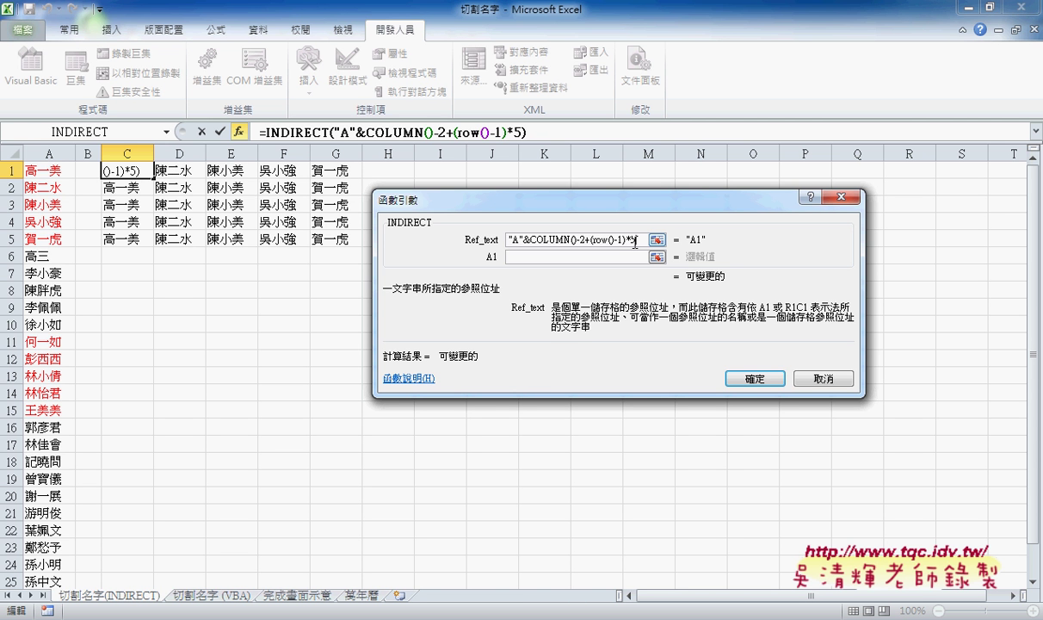
Confirm the finished formula, fill it over C1:G6, and select its formula-bar text.
{"action": "left_click", "coordinate": [754, 378]}
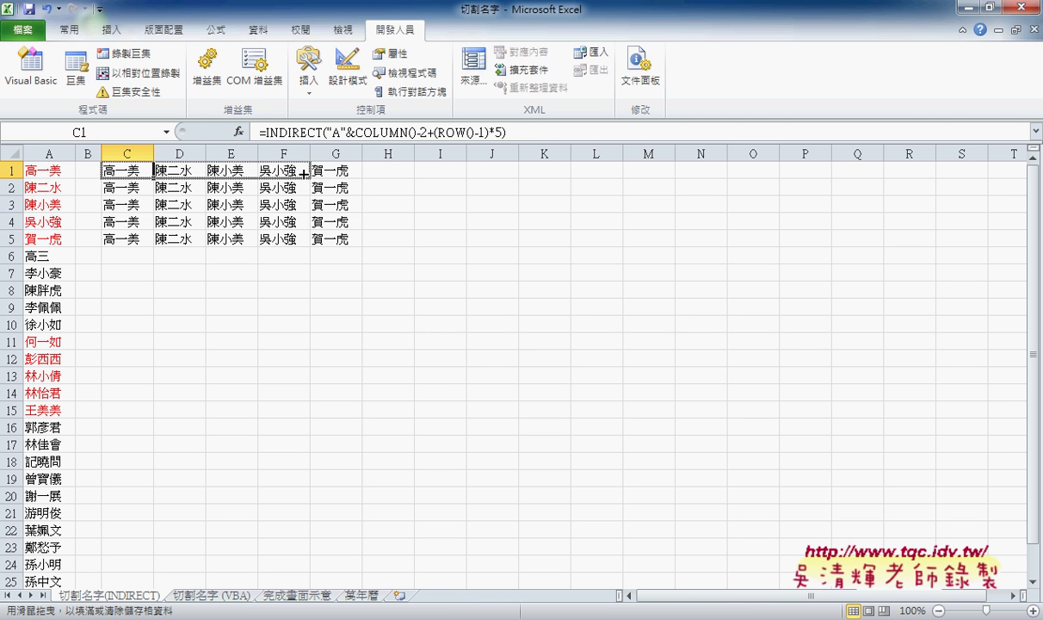
{"action": "mouse_move", "coordinate": [153, 178]}
{"action": "left_mouse_down"}
{"action": "mouse_move", "coordinate": [362, 178]}
{"action": "mouse_move", "coordinate": [364, 263]}
{"action": "left_mouse_up"}
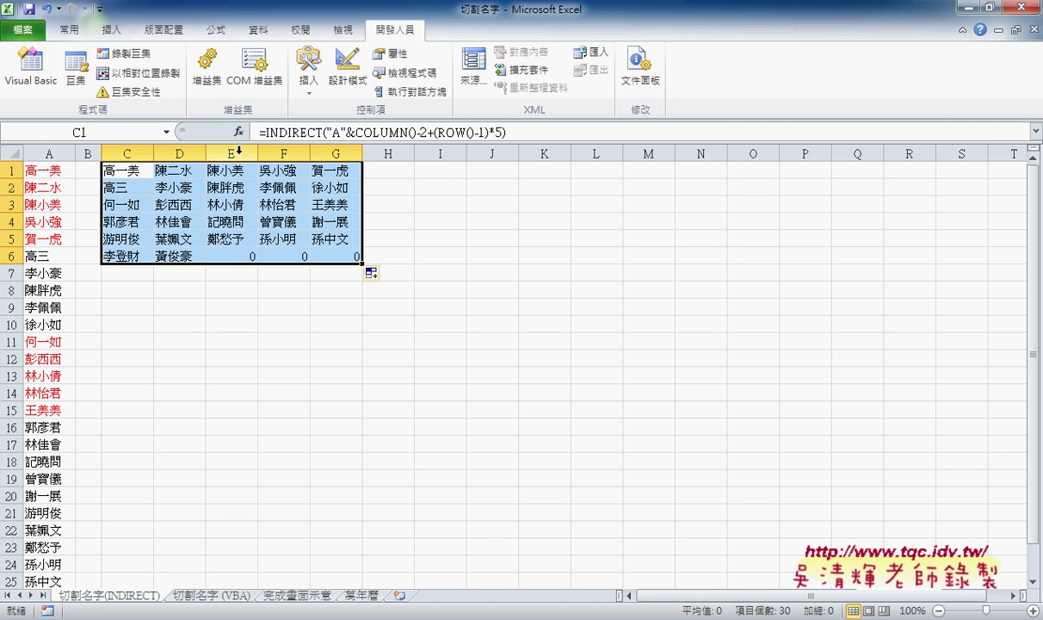
{"action": "left_click_drag", "start_coordinate": [266, 132], "coordinate": [506, 132]}
Cut C1's formula down to "=" and list the 邏輯 (Logical) functions in Insert Function.
{"action": "right_click", "coordinate": [461, 135]}
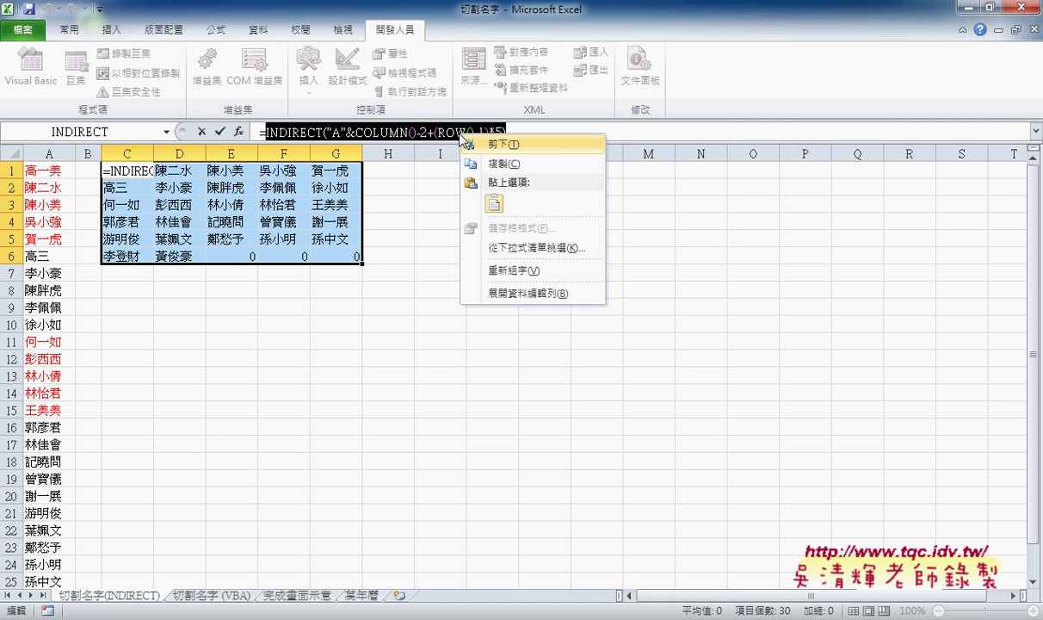
{"action": "left_click", "coordinate": [498, 148]}
{"action": "left_click", "coordinate": [237, 131]}
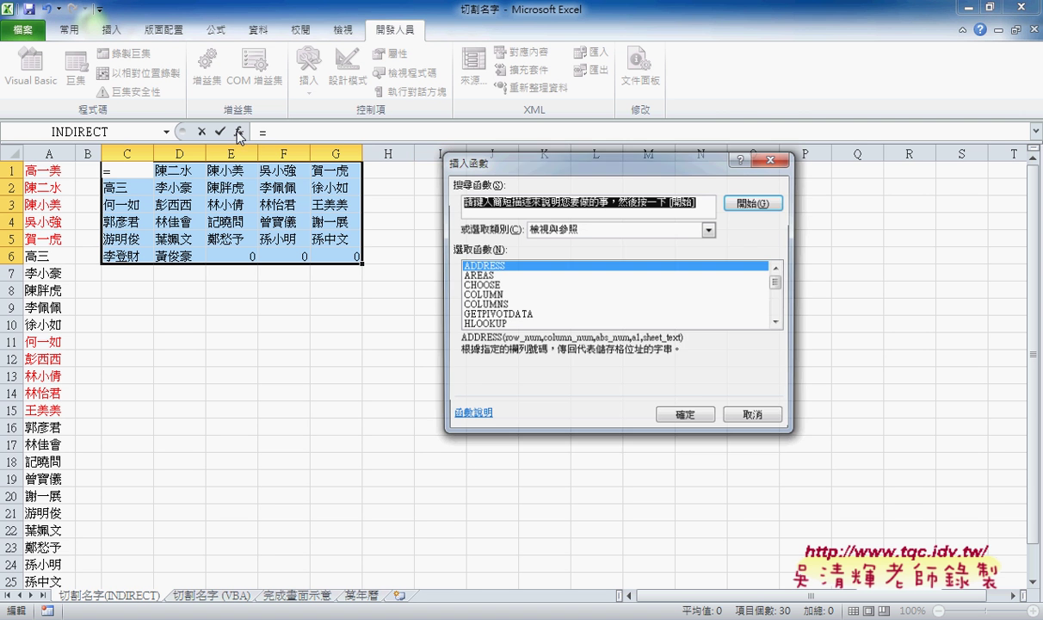
{"action": "left_click", "coordinate": [539, 227]}
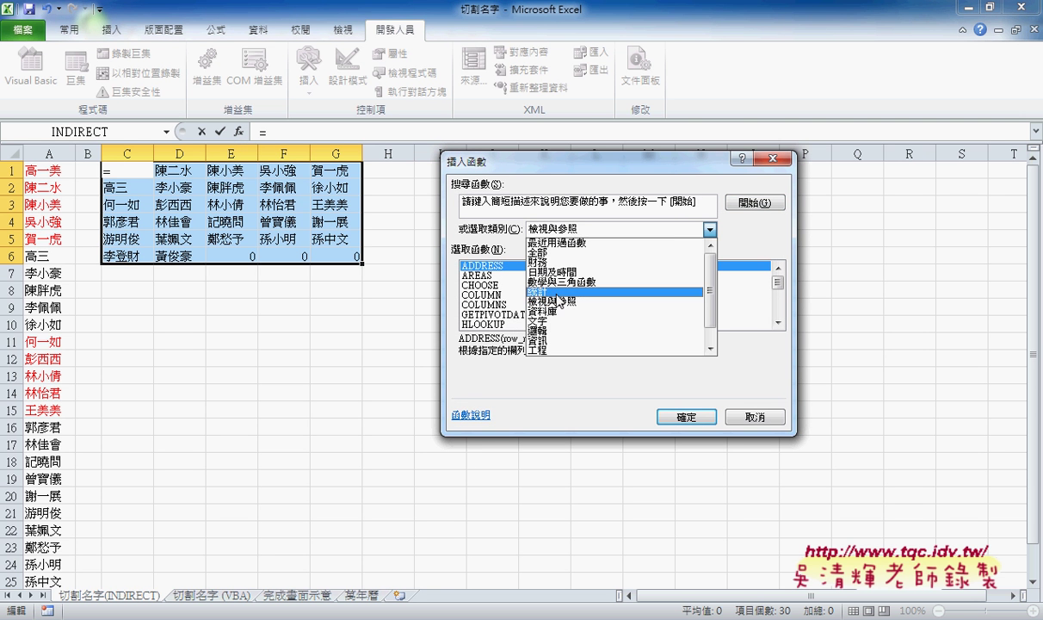
{"action": "left_click", "coordinate": [551, 330]}
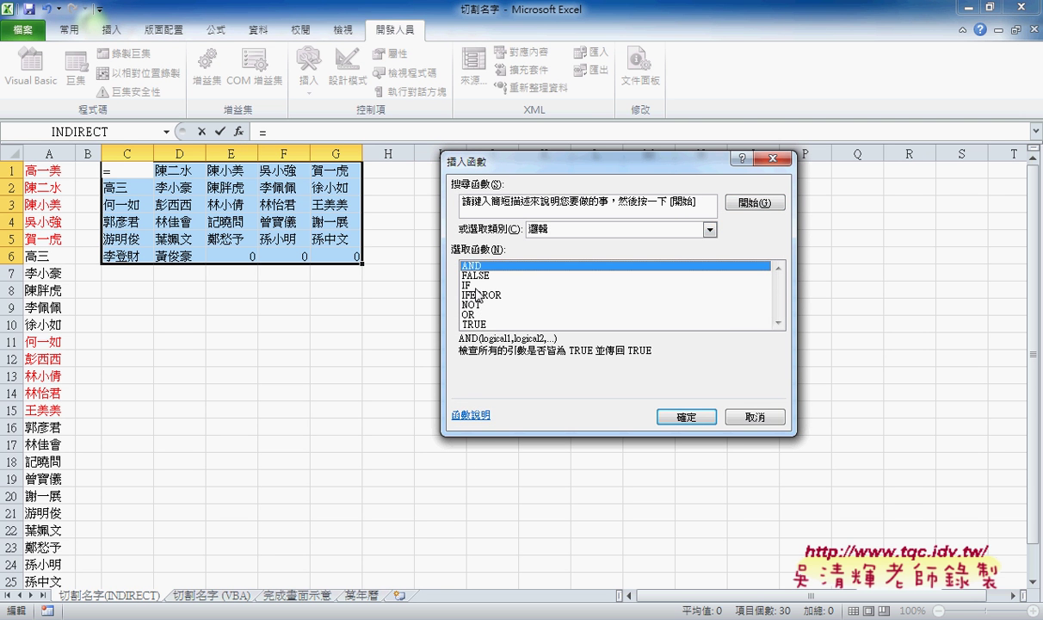